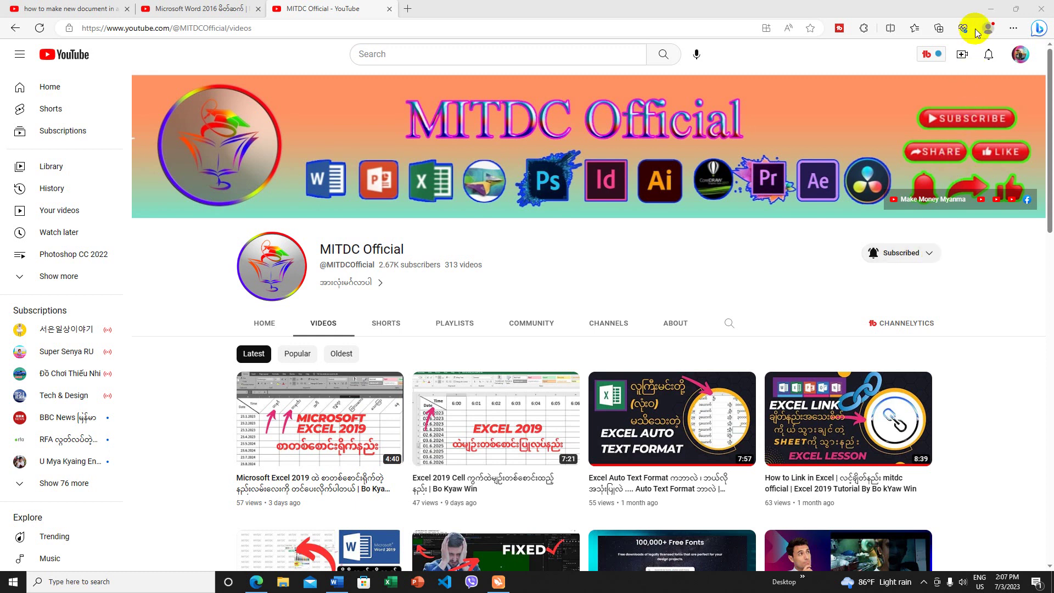
- Minimize the Edge browser showing YouTube to reveal the Windows desktop
{"action": "left_click", "coordinate": [993, 9]}
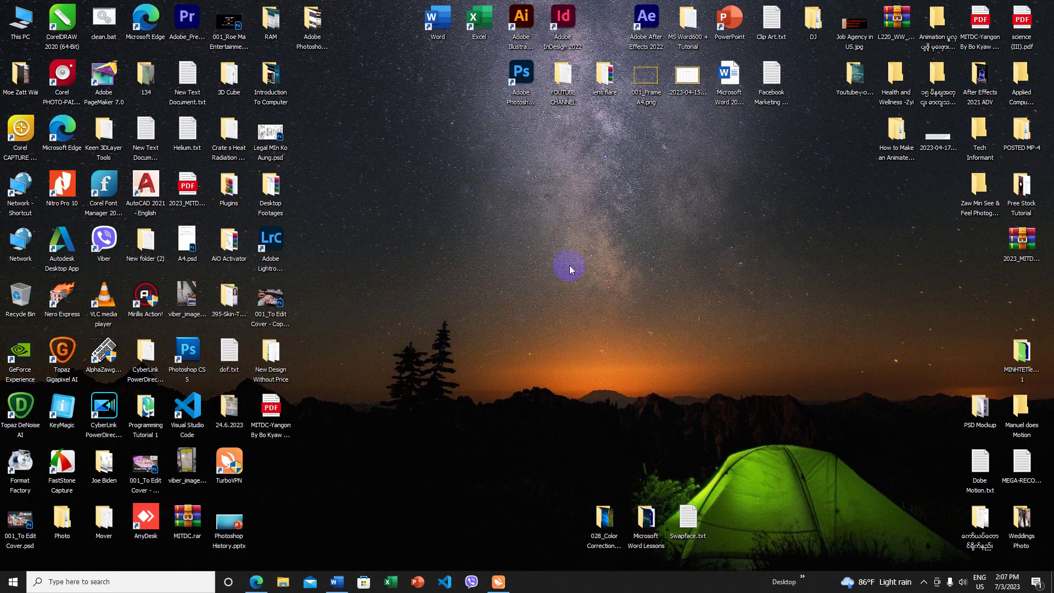
- Start Word with a blank Document1, then briefly restore and re-minimize the Edge browser
{"action": "left_click", "coordinate": [350, 582]}
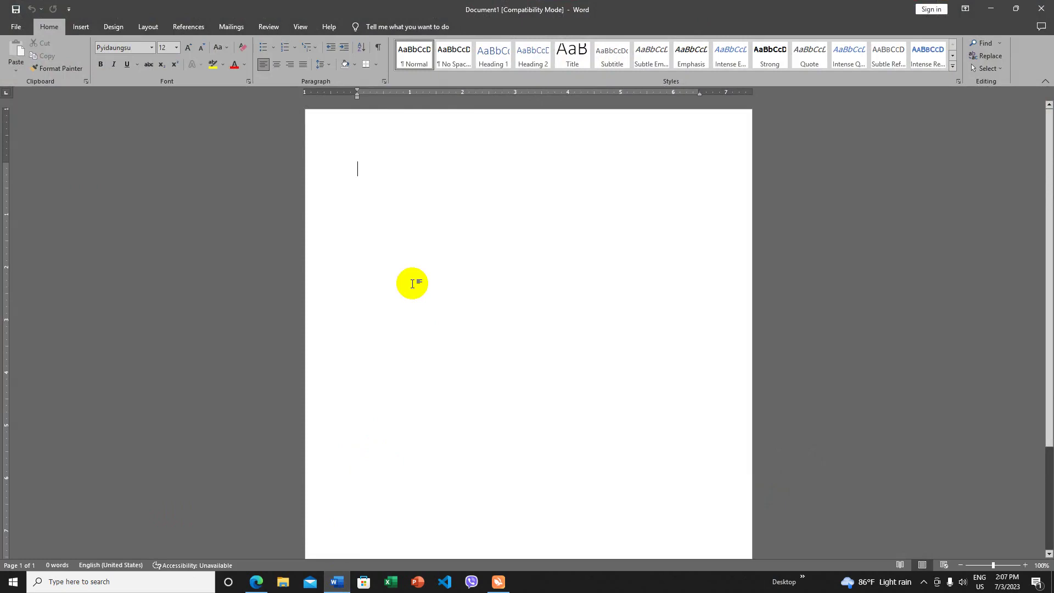
{"action": "left_click", "coordinate": [258, 584]}
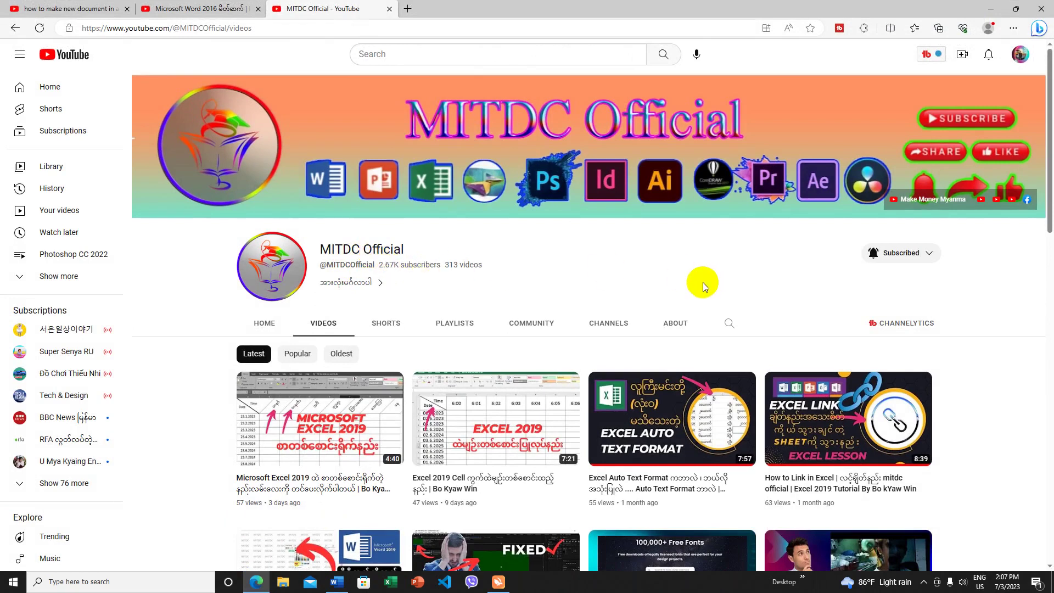
{"action": "left_click", "coordinate": [986, 8]}
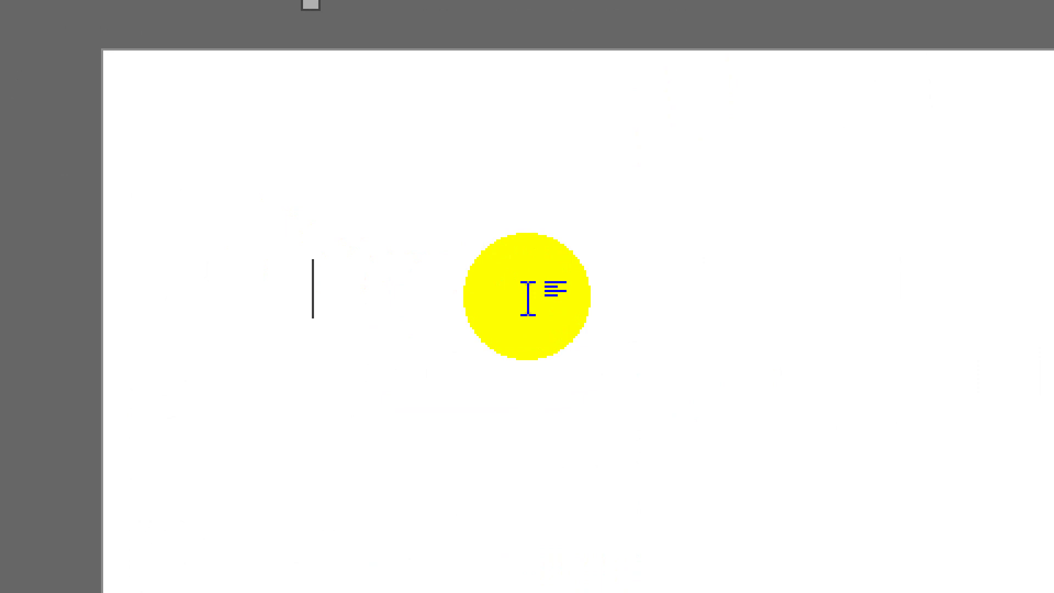
- Generate five random paragraphs with =rand(5) and paste their opening words as a new top line
{"action": "type", "text": "=rand(5)"}
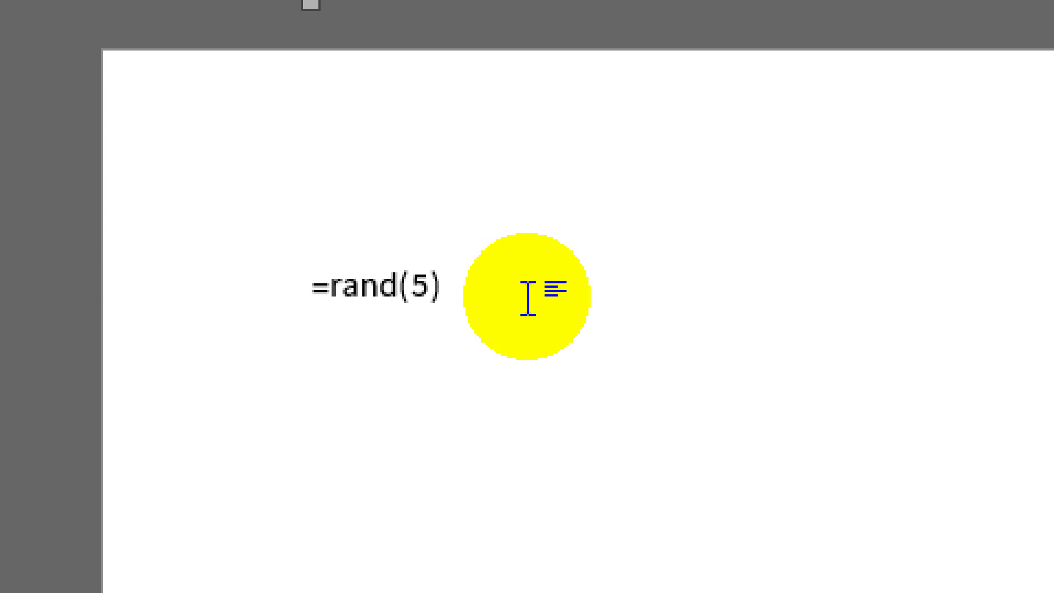
{"action": "key", "text": "Return"}
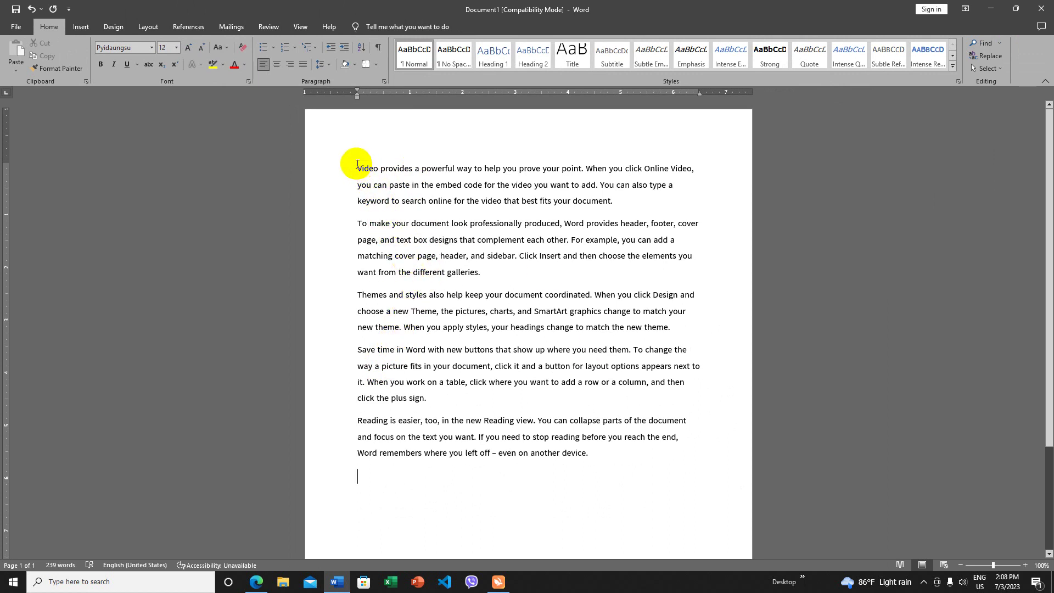
{"action": "left_click_drag", "start_coordinate": [355, 168], "coordinate": [466, 169]}
{"action": "key", "text": "ctrl+c"}
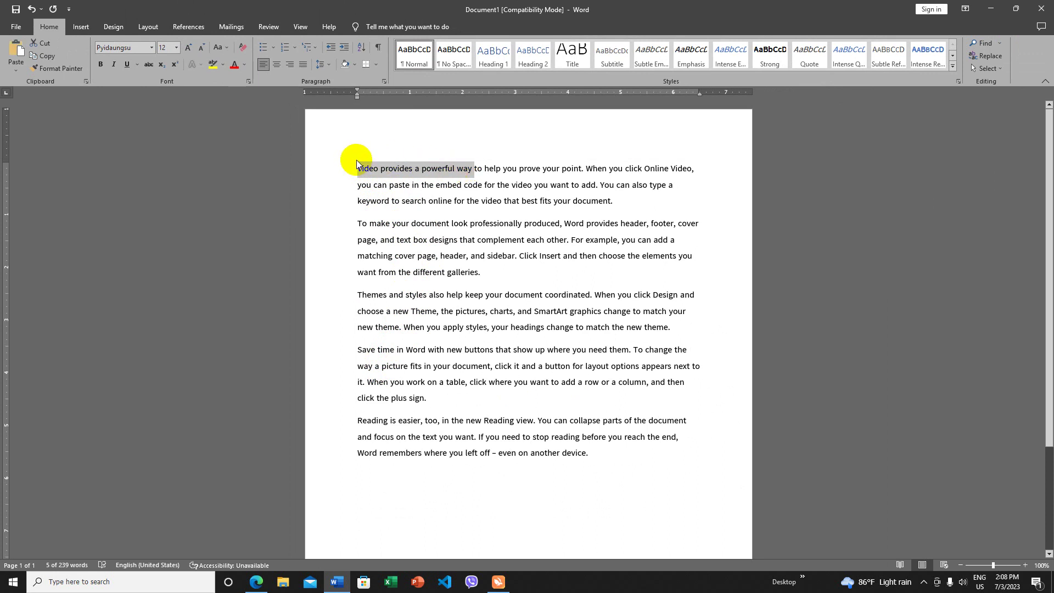
{"action": "left_click", "coordinate": [358, 168]}
{"action": "key", "text": "Return"}
{"action": "key", "text": "Return"}
{"action": "left_click", "coordinate": [428, 160]}
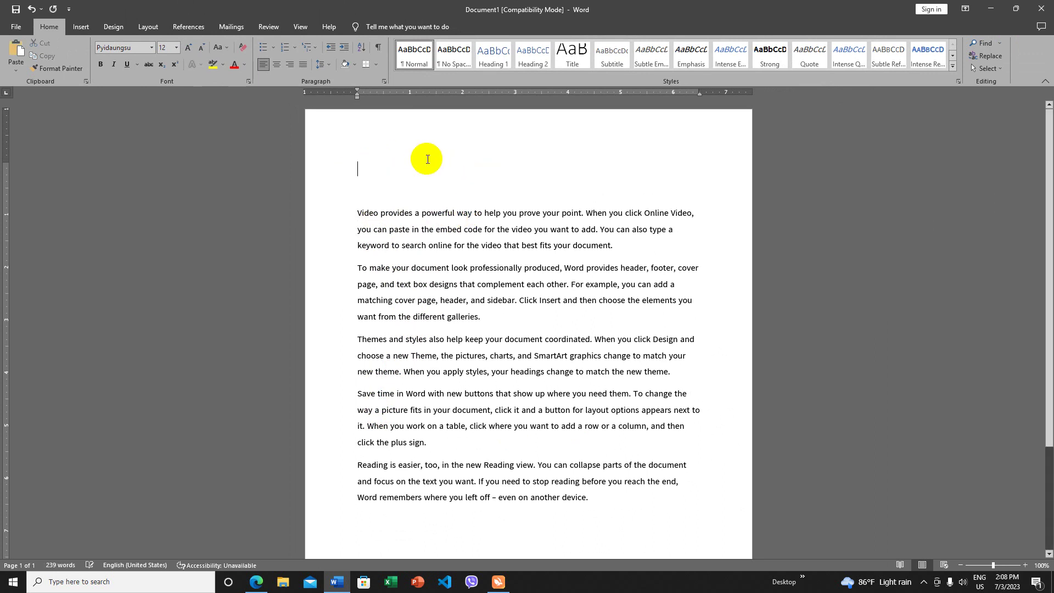
{"action": "key", "text": "ctrl+v"}
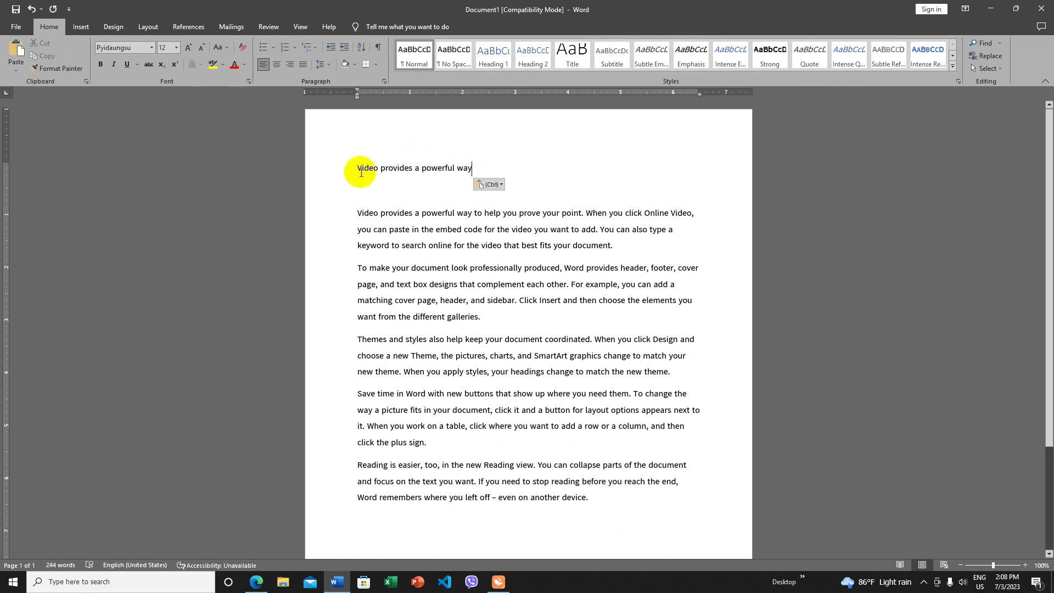
- Make the title 'Video provides a powerful way' centered, red, 20 pt and bold
{"action": "key", "text": "ctrl+e"}
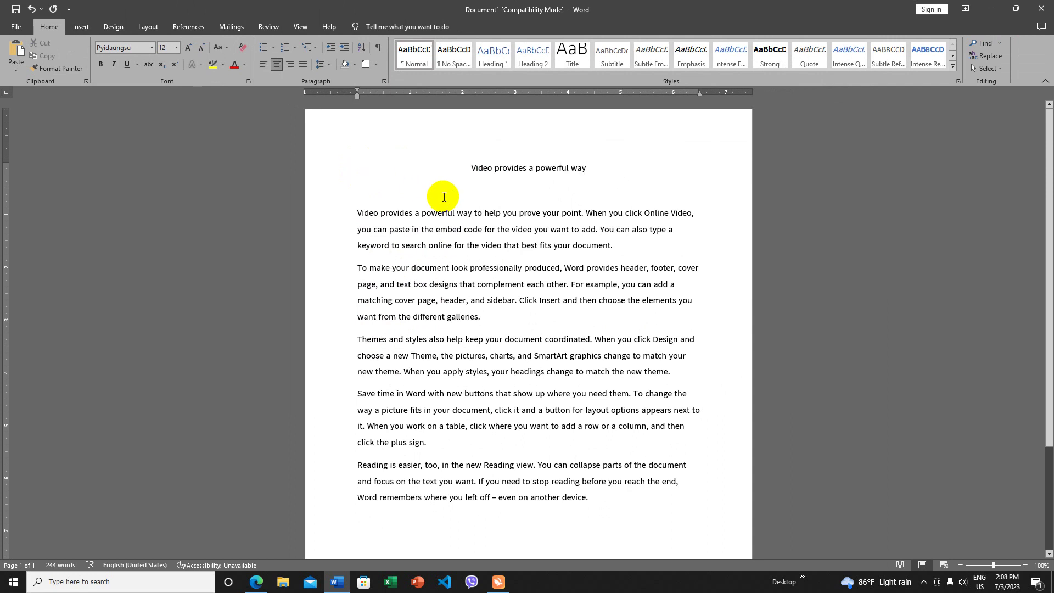
{"action": "left_click_drag", "start_coordinate": [579, 172], "coordinate": [474, 163]}
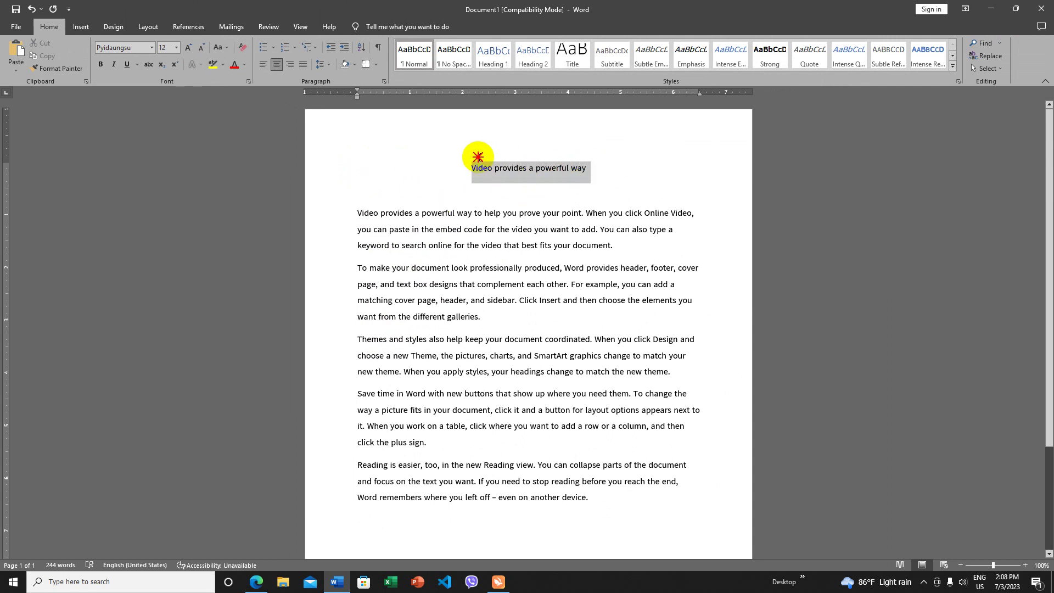
{"action": "left_click", "coordinate": [233, 70]}
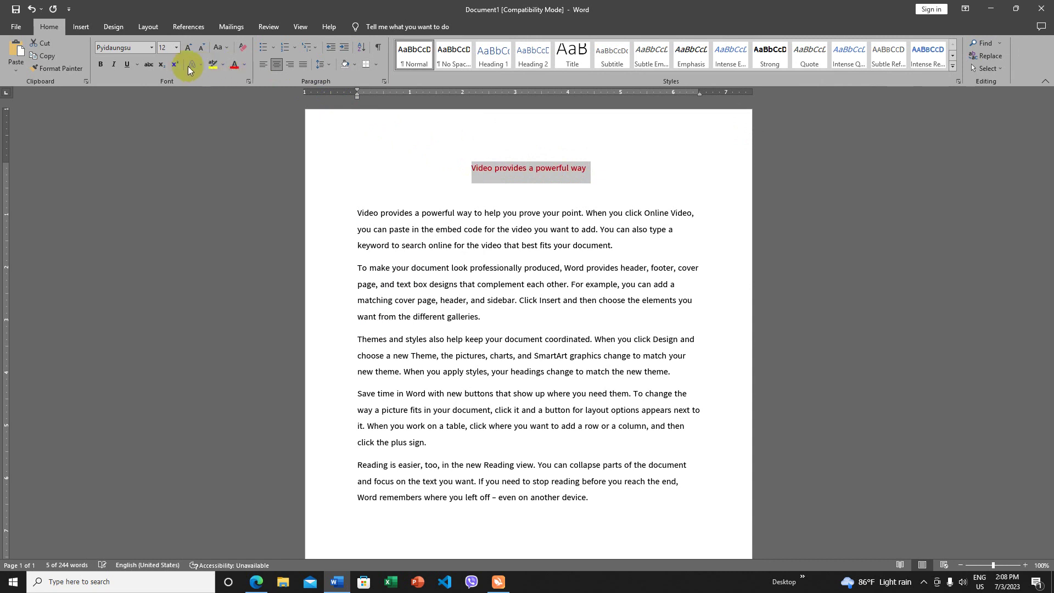
{"action": "left_click", "coordinate": [188, 47]}
{"action": "left_click", "coordinate": [188, 47]}
{"action": "left_click", "coordinate": [188, 47]}
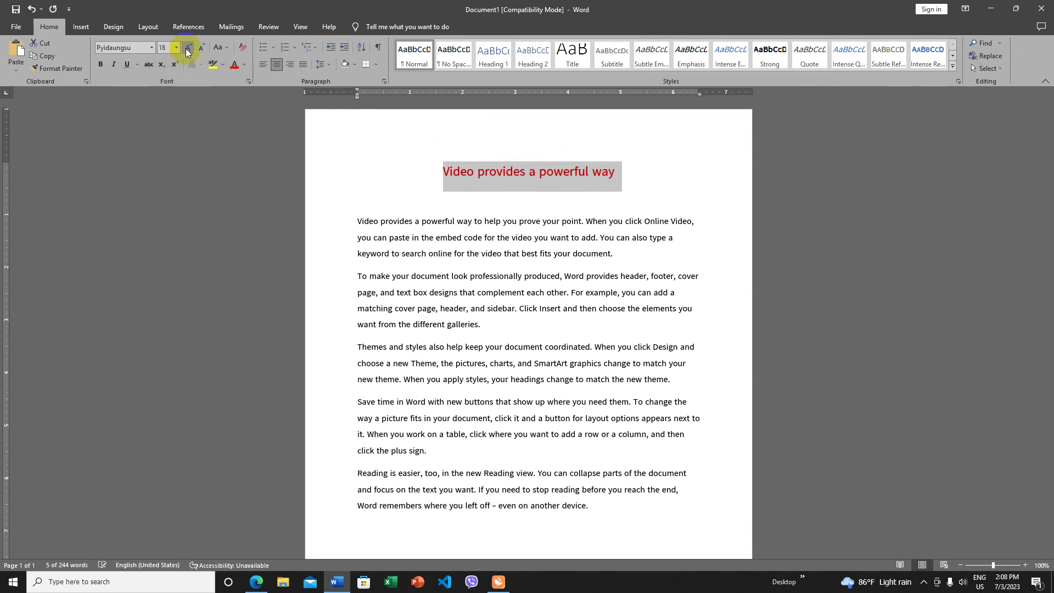
{"action": "left_click", "coordinate": [189, 47]}
{"action": "left_click", "coordinate": [99, 65]}
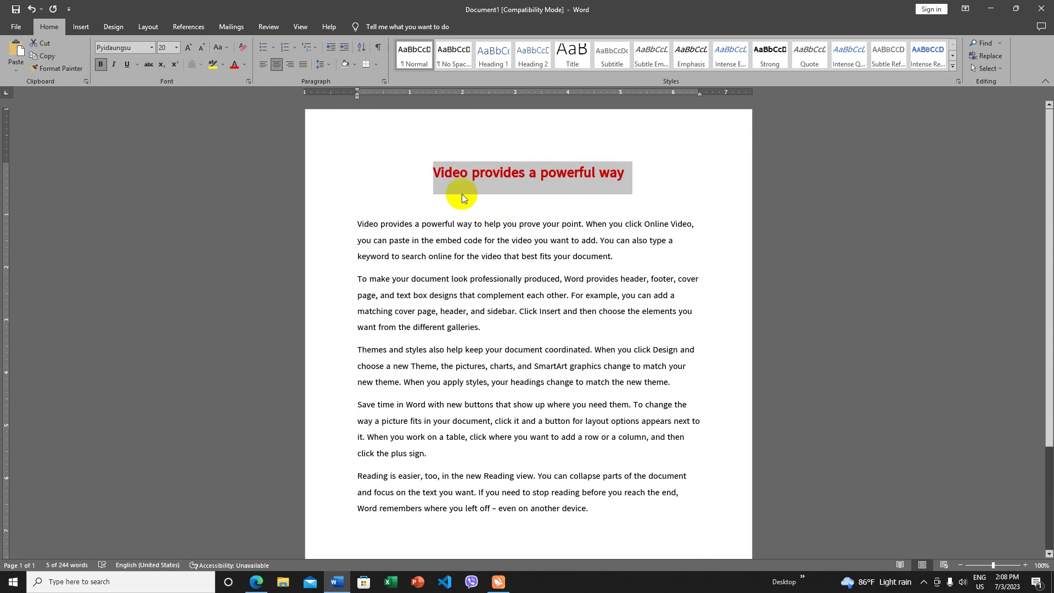
{"action": "left_click_drag", "start_coordinate": [354, 223], "coordinate": [574, 382]}
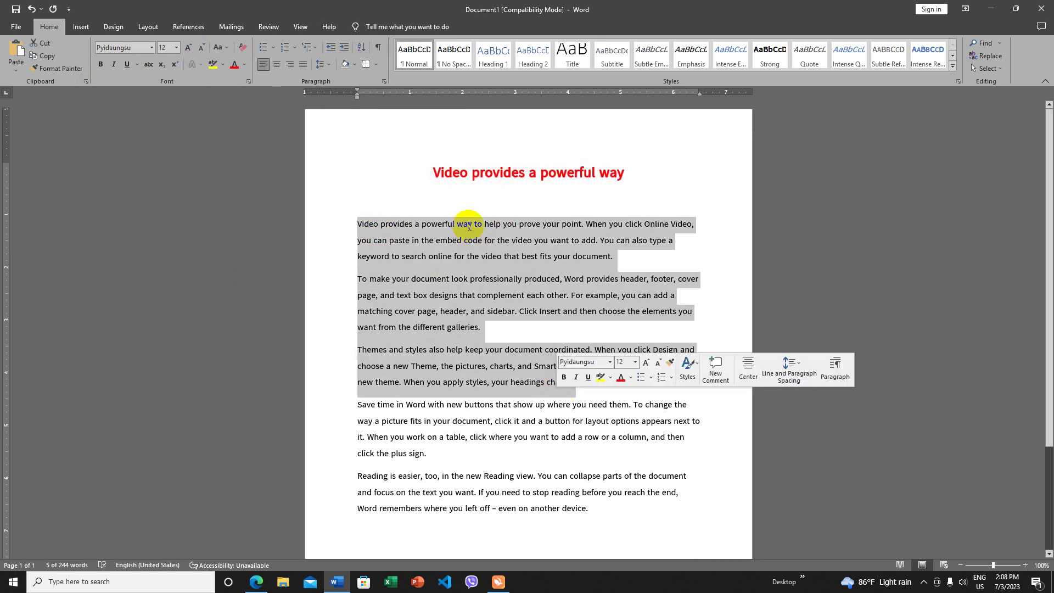
{"action": "left_click", "coordinate": [442, 178]}
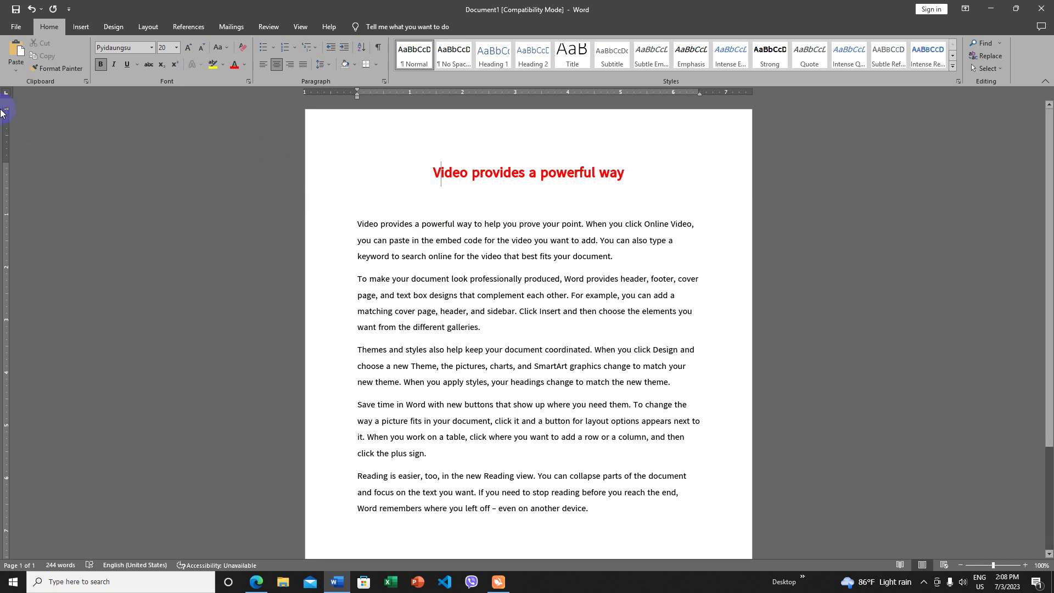
- Bring up the Encrypt with Password dialog via File > Info > Protect Document
{"action": "left_click", "coordinate": [15, 26]}
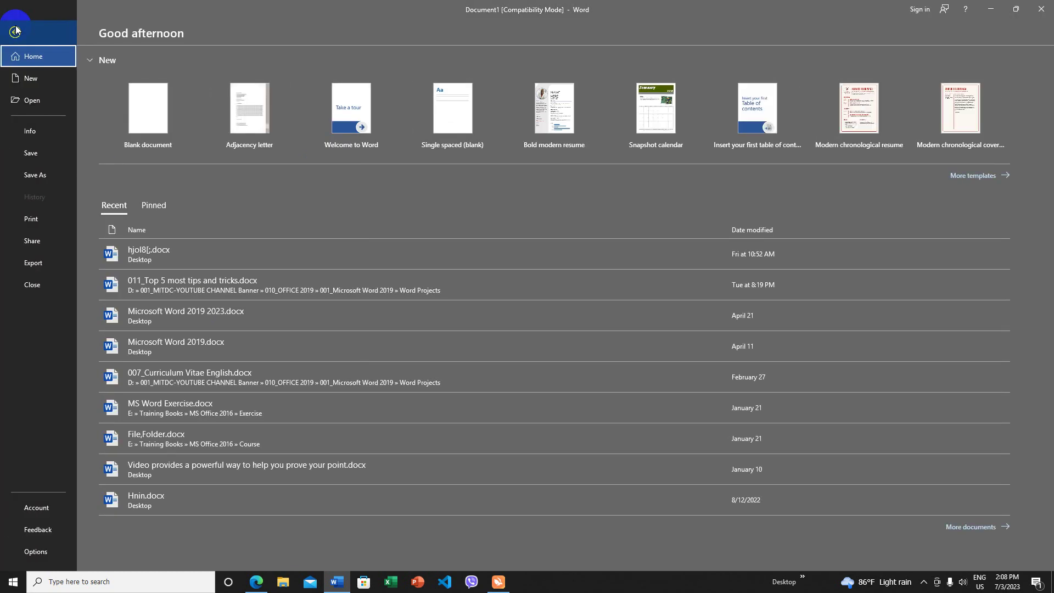
{"action": "left_click", "coordinate": [38, 132]}
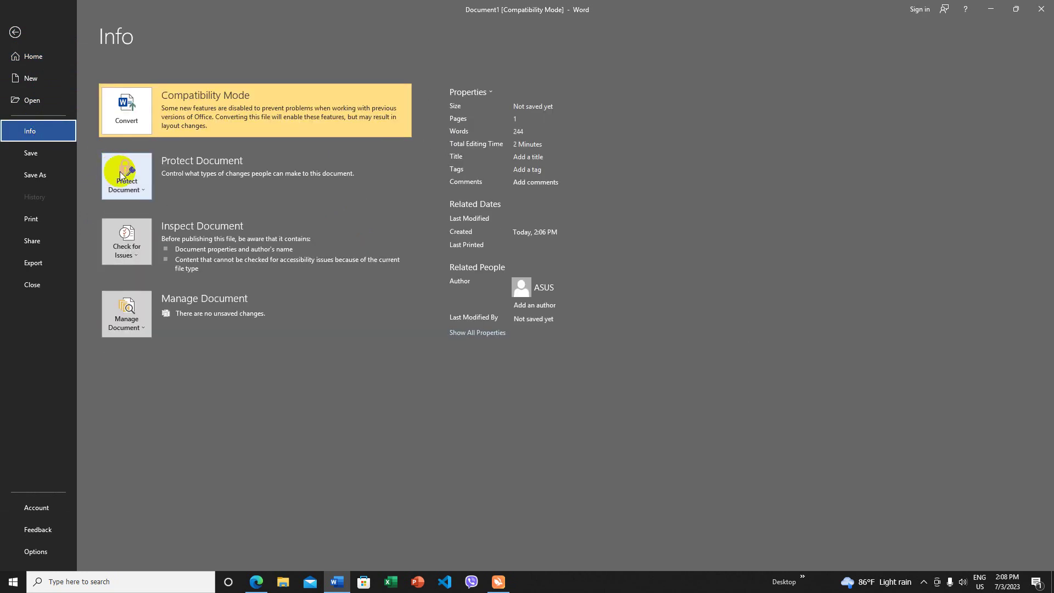
{"action": "left_click", "coordinate": [131, 174]}
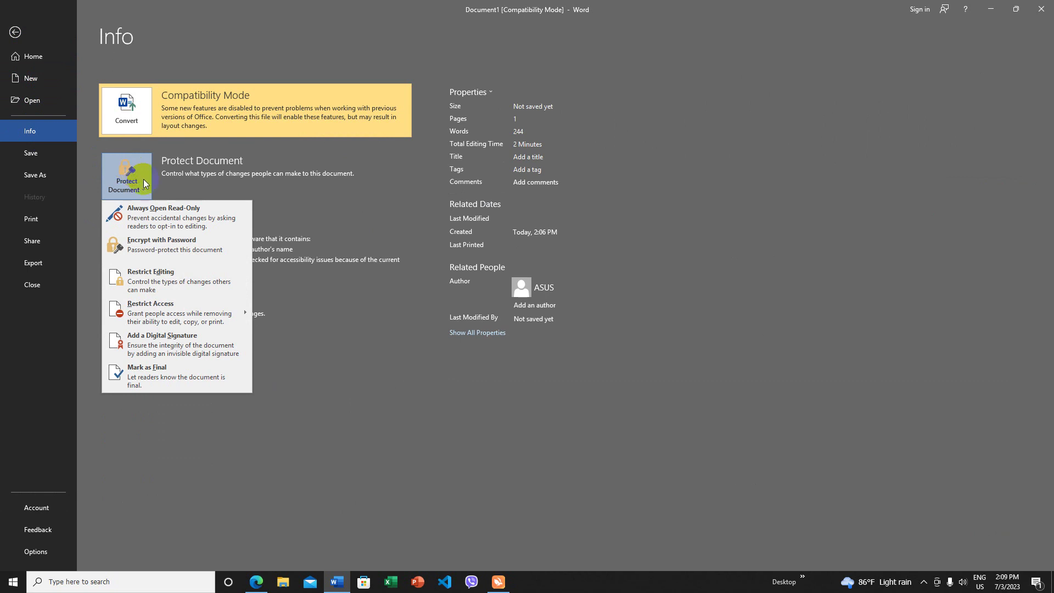
{"action": "left_click", "coordinate": [148, 249]}
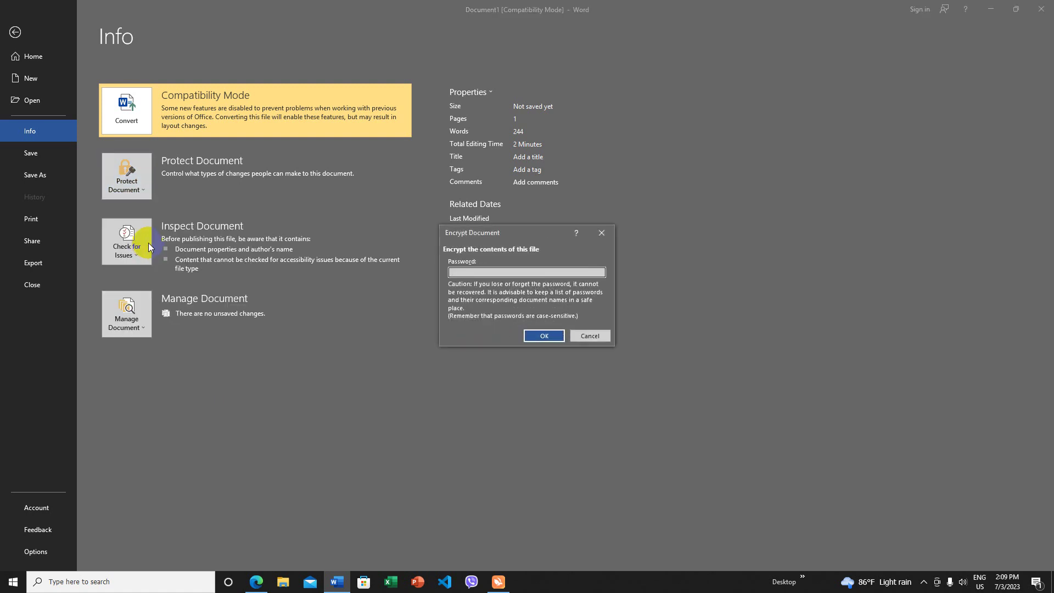
{"action": "left_click_drag", "start_coordinate": [491, 235], "coordinate": [330, 155]}
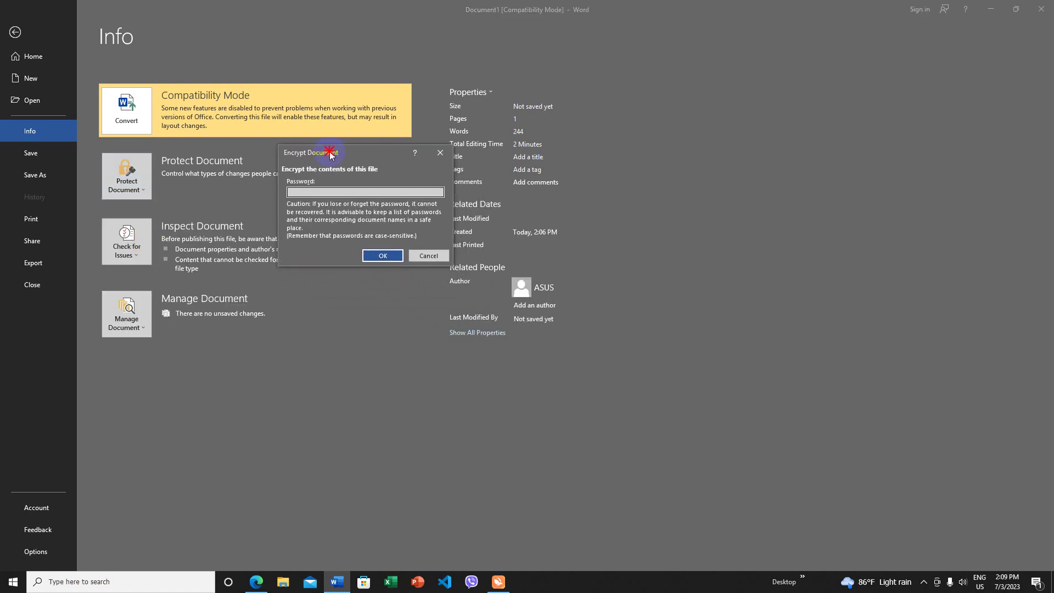
- Enter and re-enter the document password, fixing a mismatch, to encrypt the file
{"action": "type", "text": "12"}
{"action": "left_click", "coordinate": [379, 256]}
{"action": "left_click", "coordinate": [322, 189]}
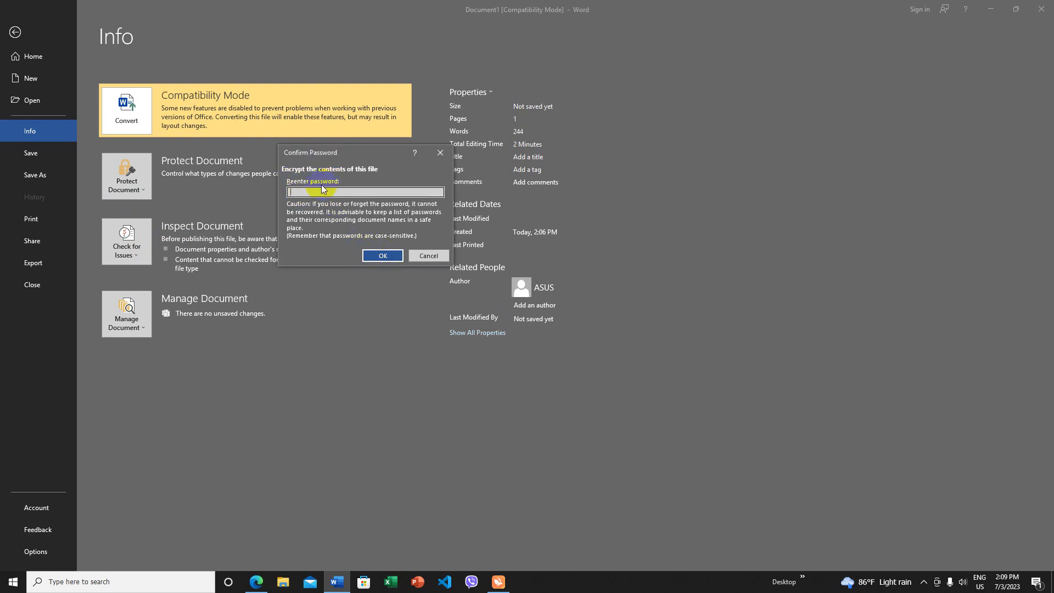
{"action": "type", "text": "12345"}
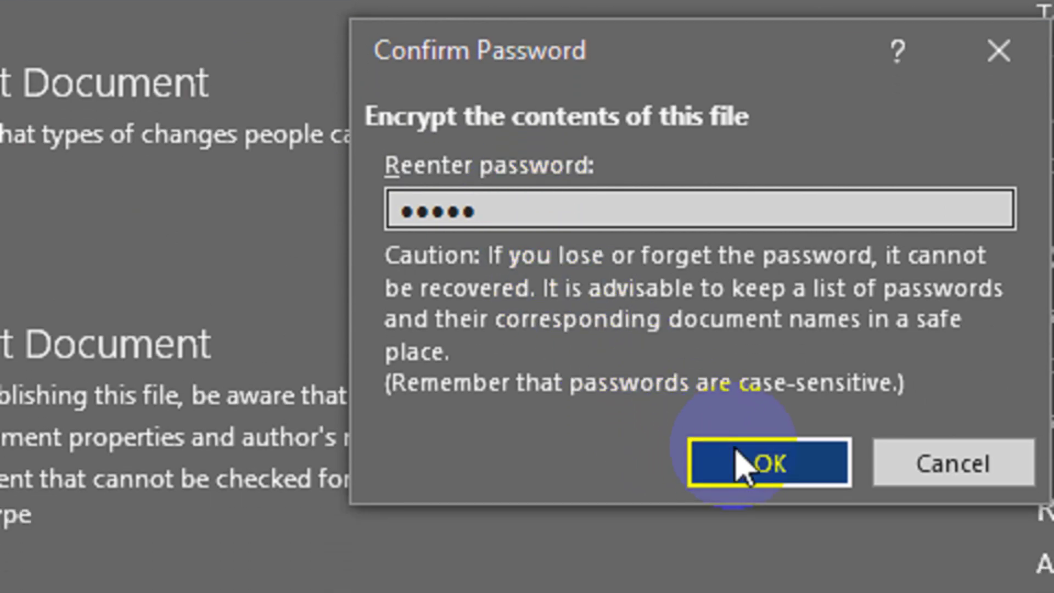
{"action": "left_click", "coordinate": [747, 510]}
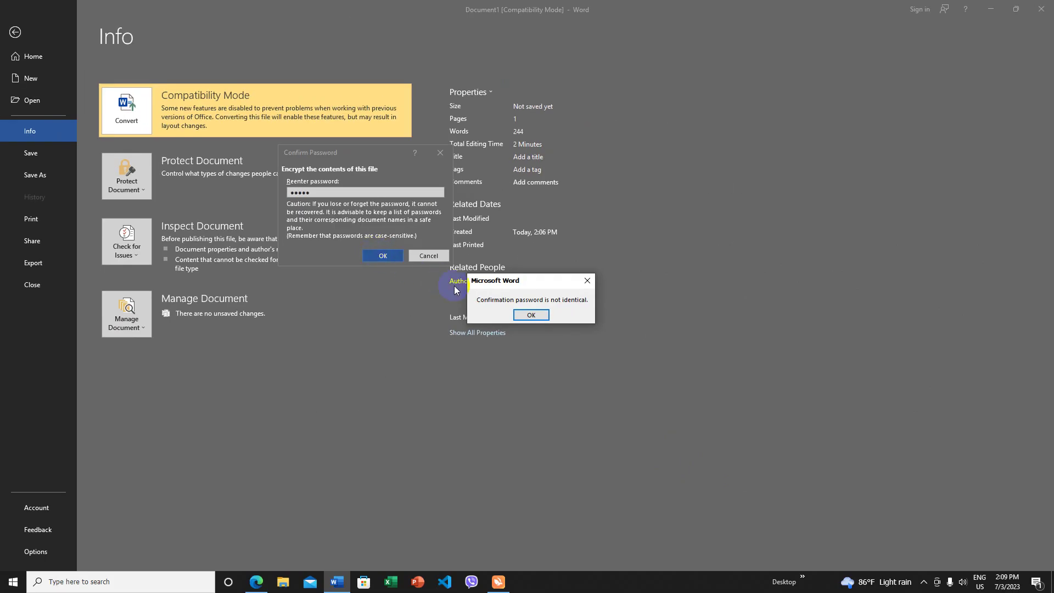
{"action": "left_click", "coordinate": [531, 315]}
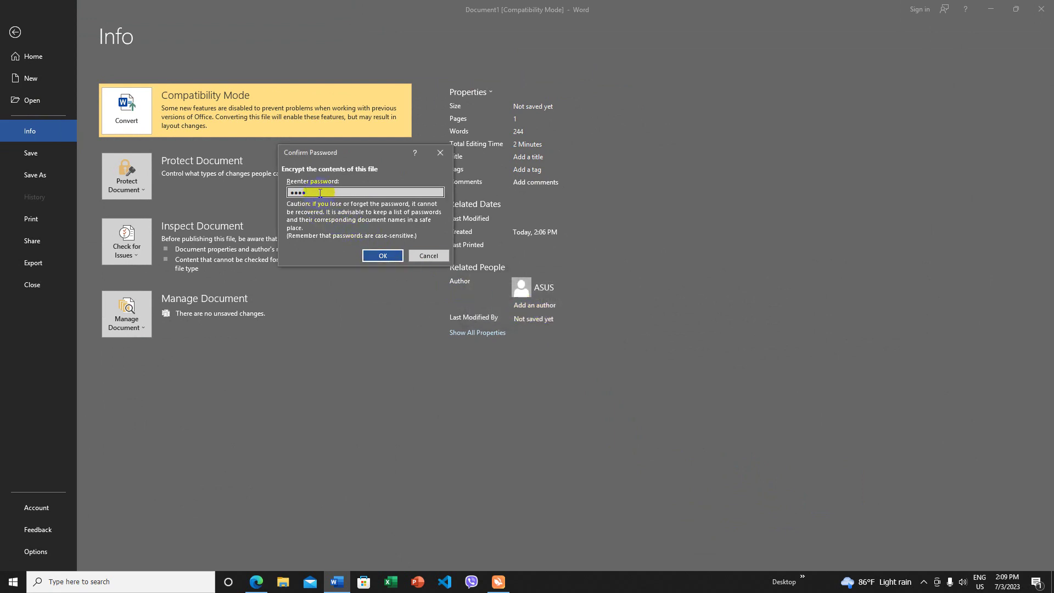
{"action": "left_click", "coordinate": [382, 255]}
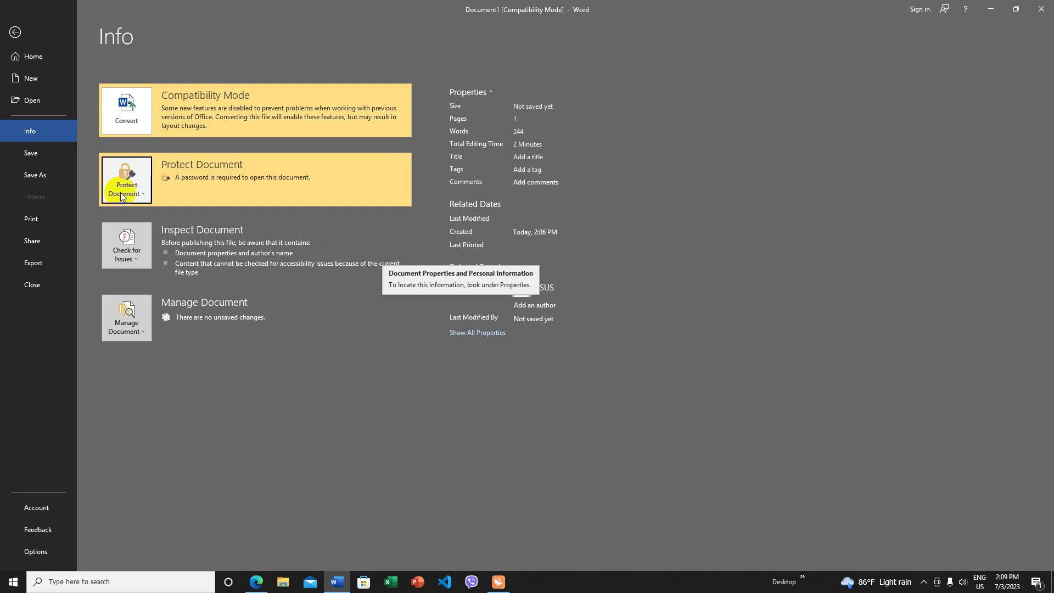
- Point the Save As dialog to D:\001_MITDC-YOUTUBE CHANNEL Banner\010_OFFICE 2019\001_Microsoft Word 2019\Word Projects
{"action": "left_click", "coordinate": [34, 158]}
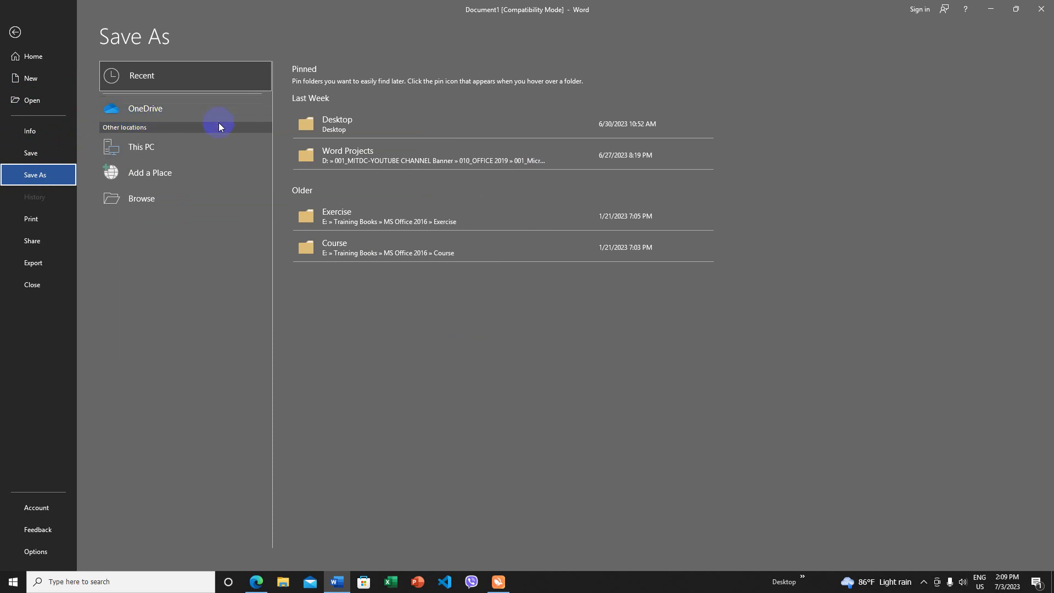
{"action": "left_click", "coordinate": [337, 125]}
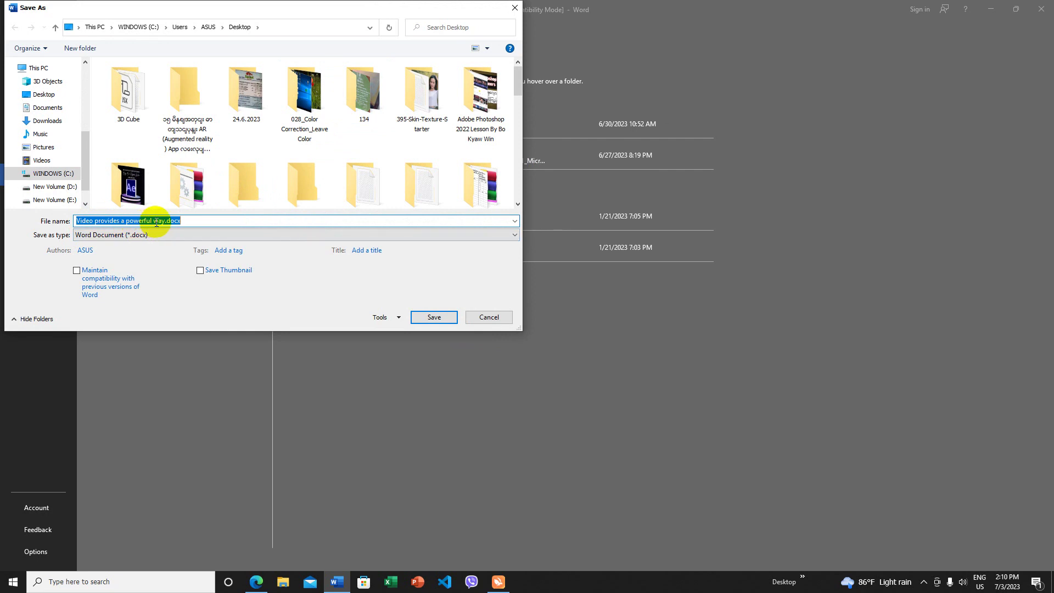
{"action": "left_click", "coordinate": [66, 187]}
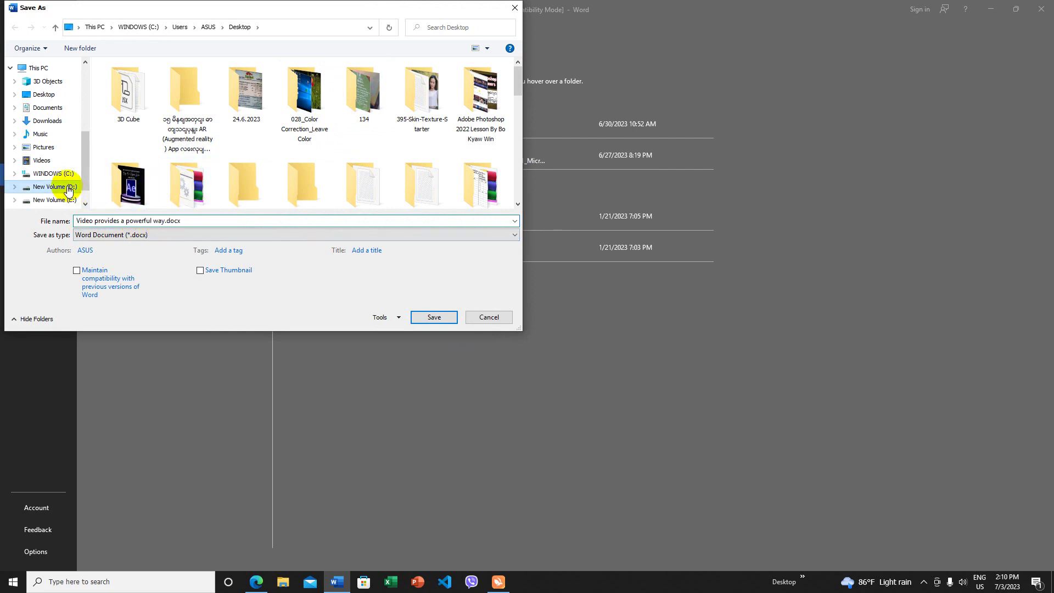
{"action": "left_click", "coordinate": [249, 112]}
{"action": "double_click", "coordinate": [250, 111]}
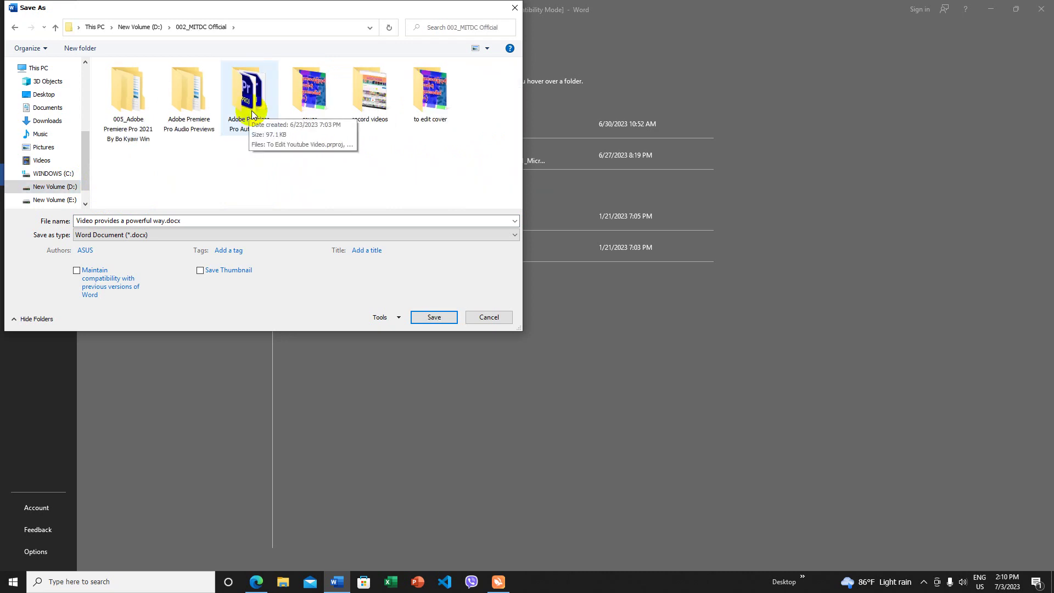
{"action": "key", "text": "BackSpace"}
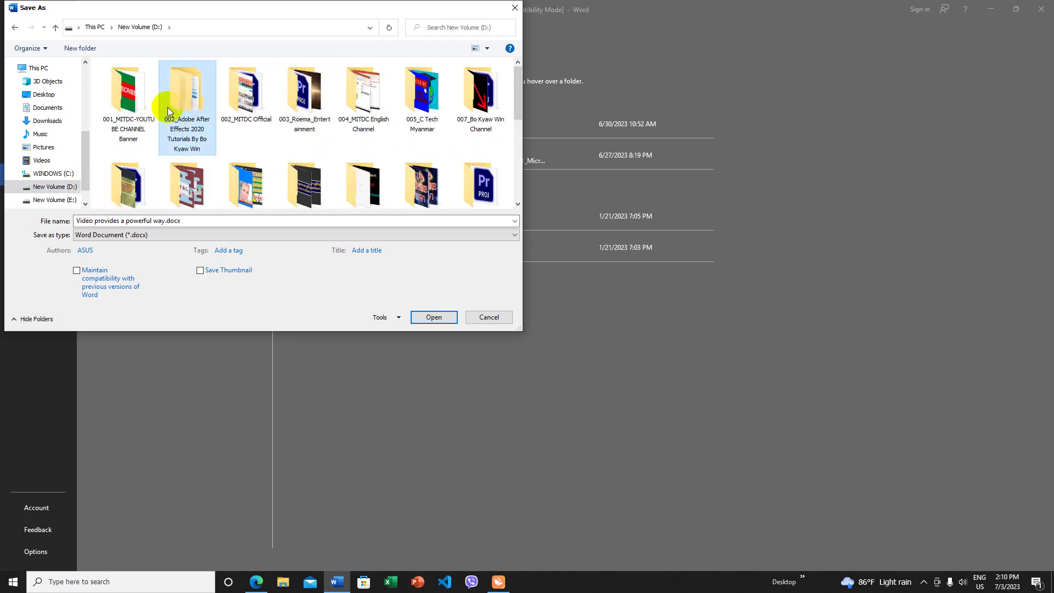
{"action": "double_click", "coordinate": [143, 106]}
{"action": "left_click", "coordinate": [247, 98]}
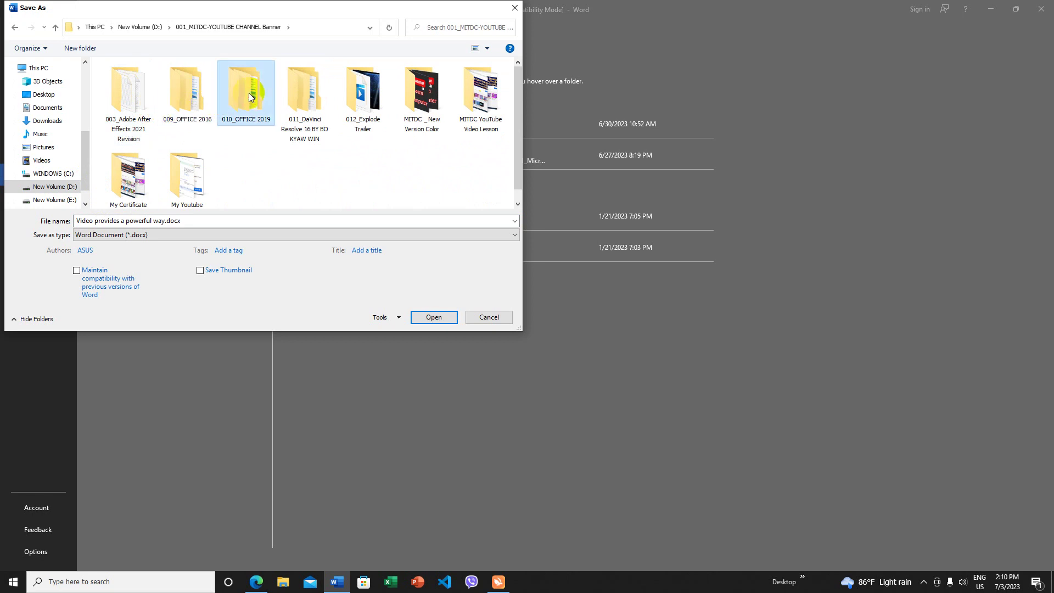
{"action": "double_click", "coordinate": [250, 98]}
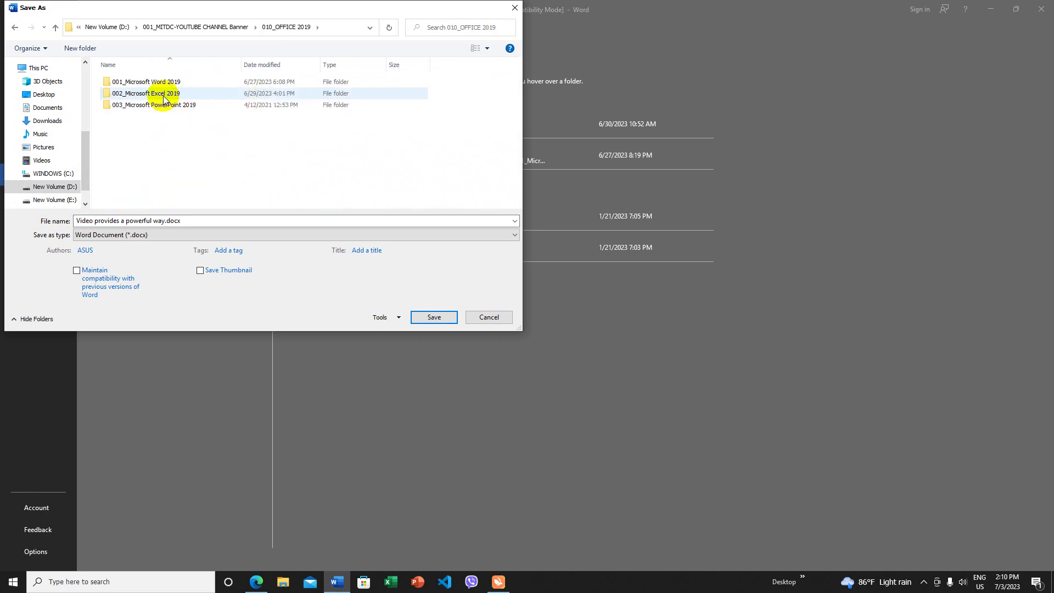
{"action": "double_click", "coordinate": [171, 87]}
{"action": "left_click", "coordinate": [309, 112]}
{"action": "double_click", "coordinate": [309, 111]}
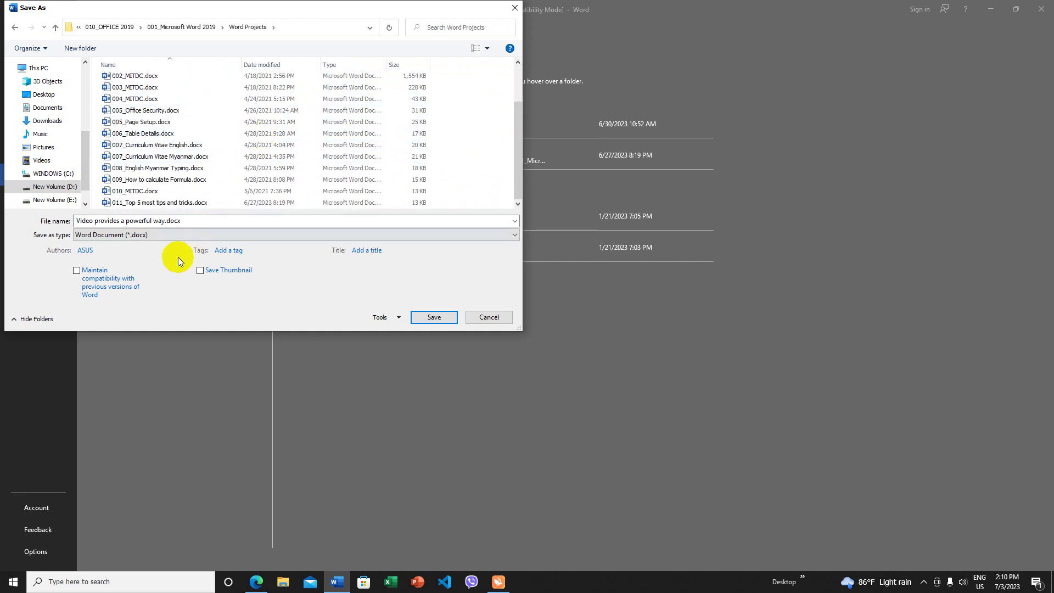
- Prefix the file name with 012_ and save as '012_Video provides a powerful way.docx'
{"action": "left_click", "coordinate": [172, 220]}
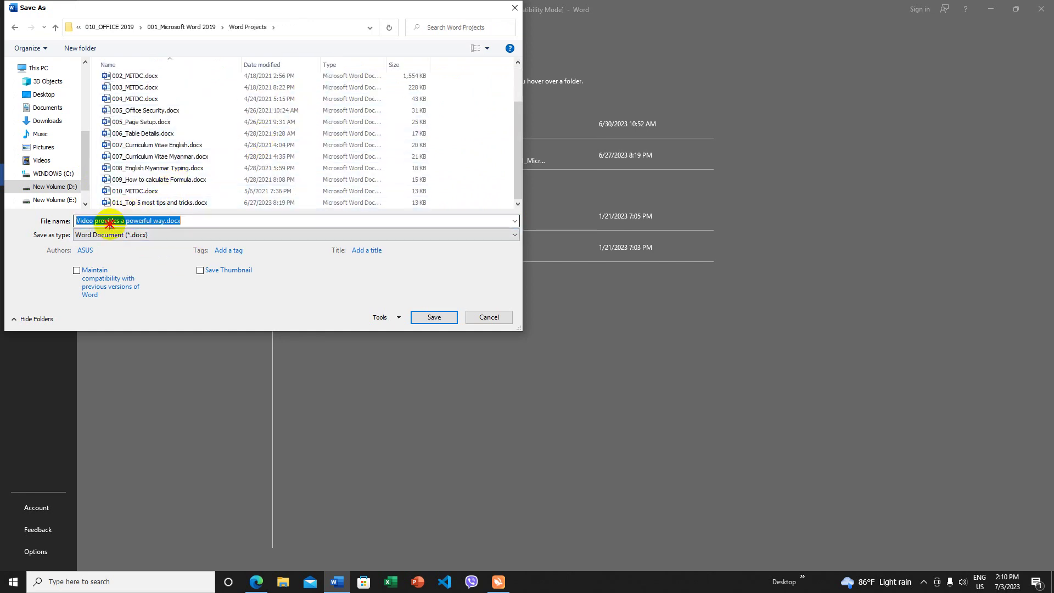
{"action": "left_click", "coordinate": [77, 220]}
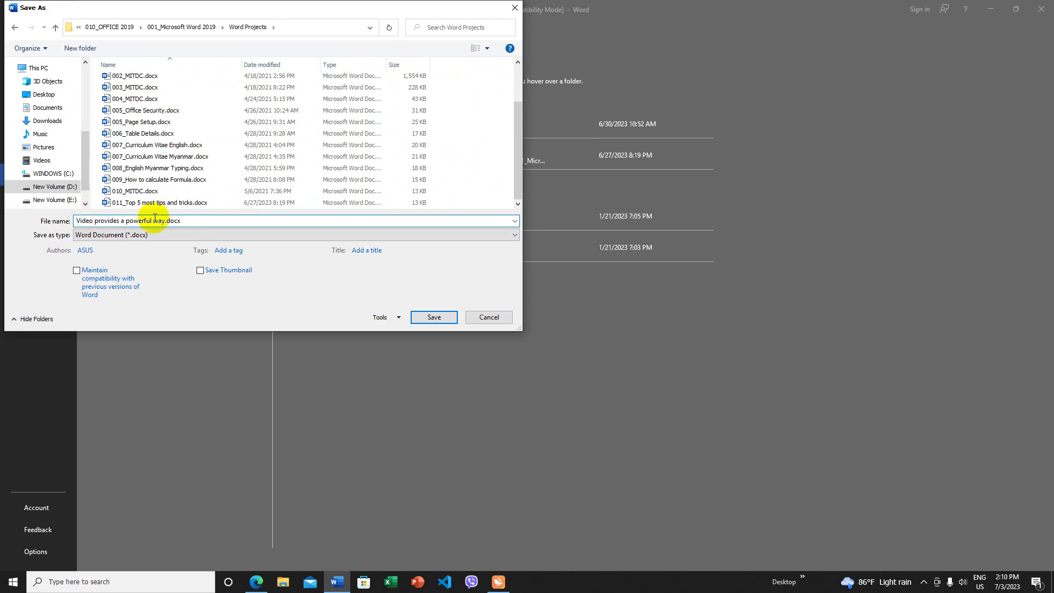
{"action": "type", "text": "012_"}
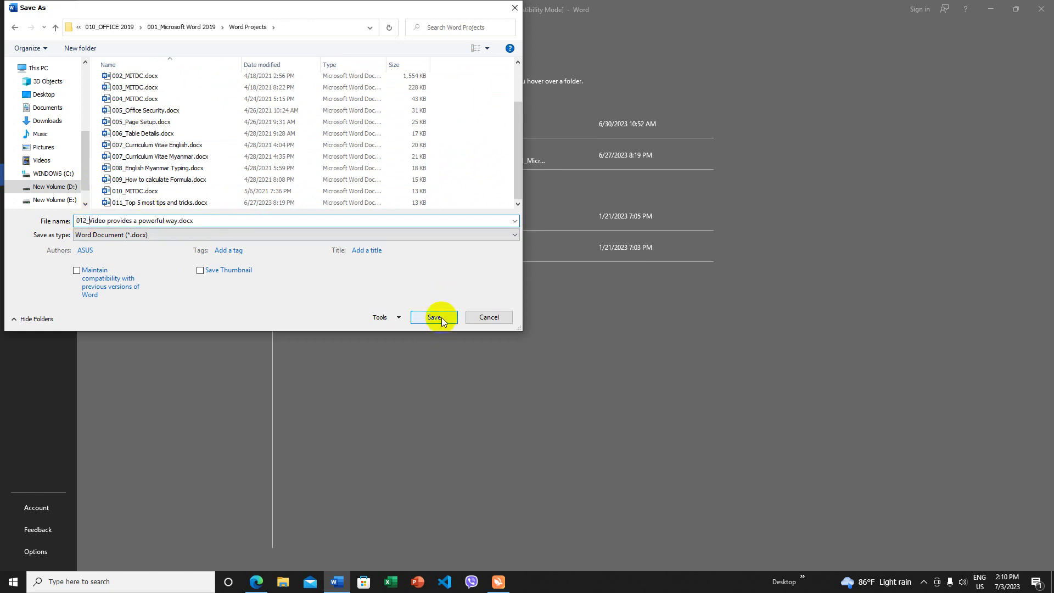
{"action": "left_click", "coordinate": [434, 317]}
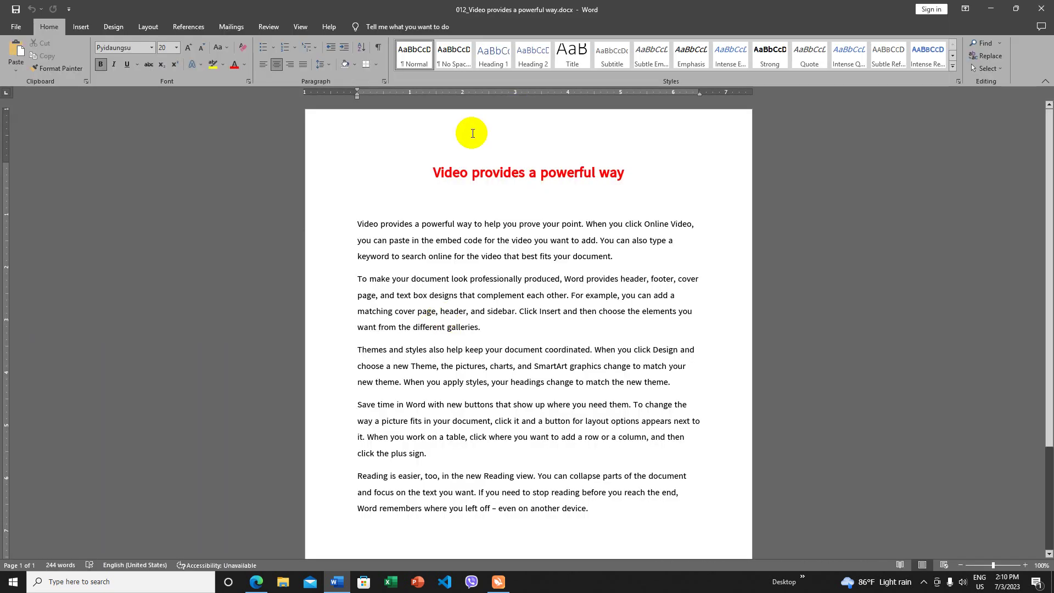
- Close Word and reopen 012_Video provides a powerful way.docx from the Word Projects folder in File Explorer
{"action": "left_click", "coordinate": [1045, 12]}
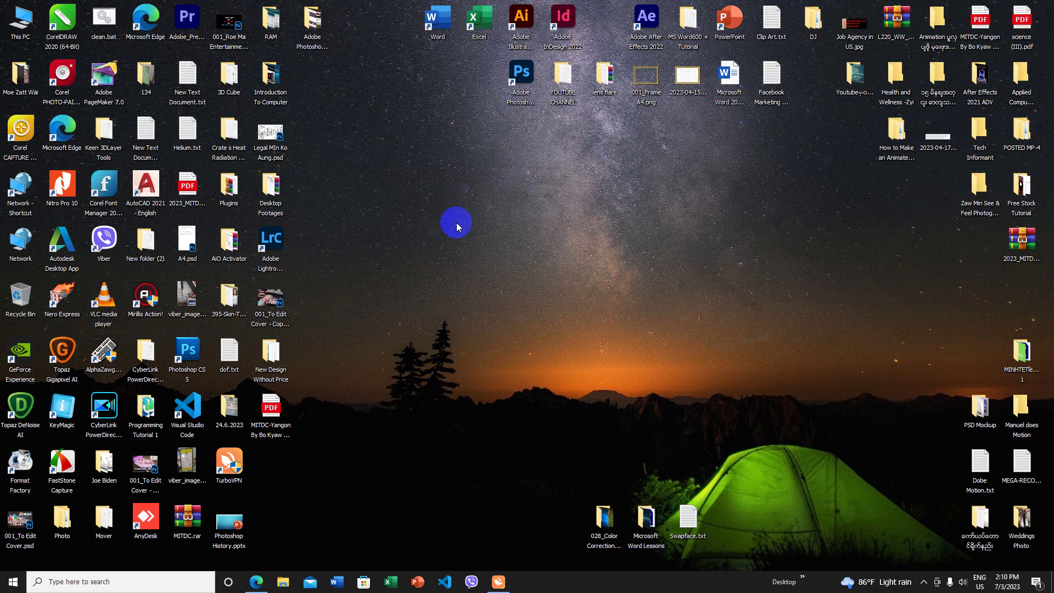
{"action": "key", "text": "super+e"}
{"action": "double_click", "coordinate": [770, 376]}
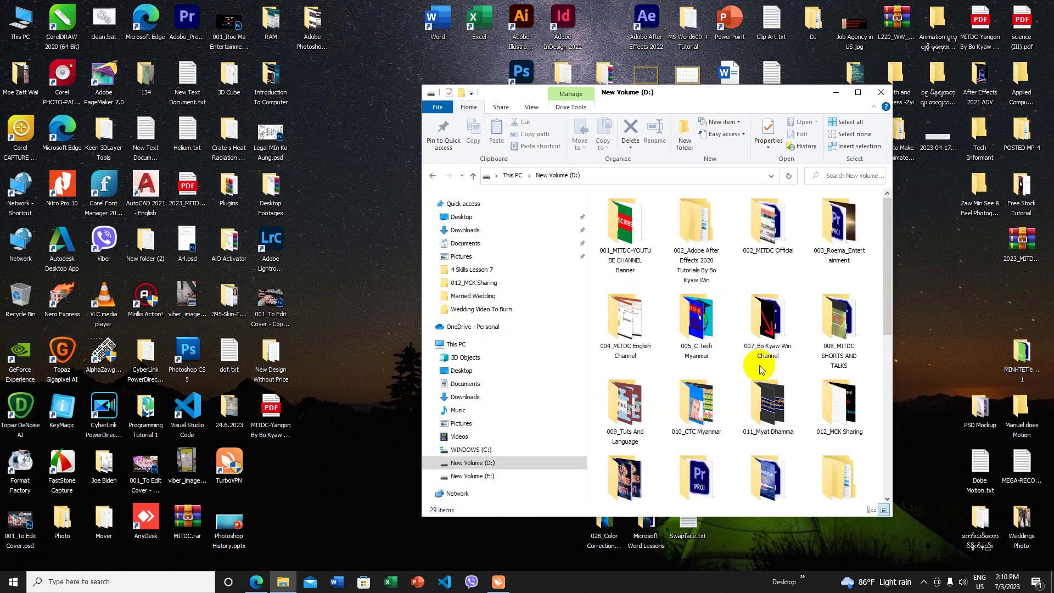
{"action": "double_click", "coordinate": [632, 224]}
{"action": "double_click", "coordinate": [768, 221]}
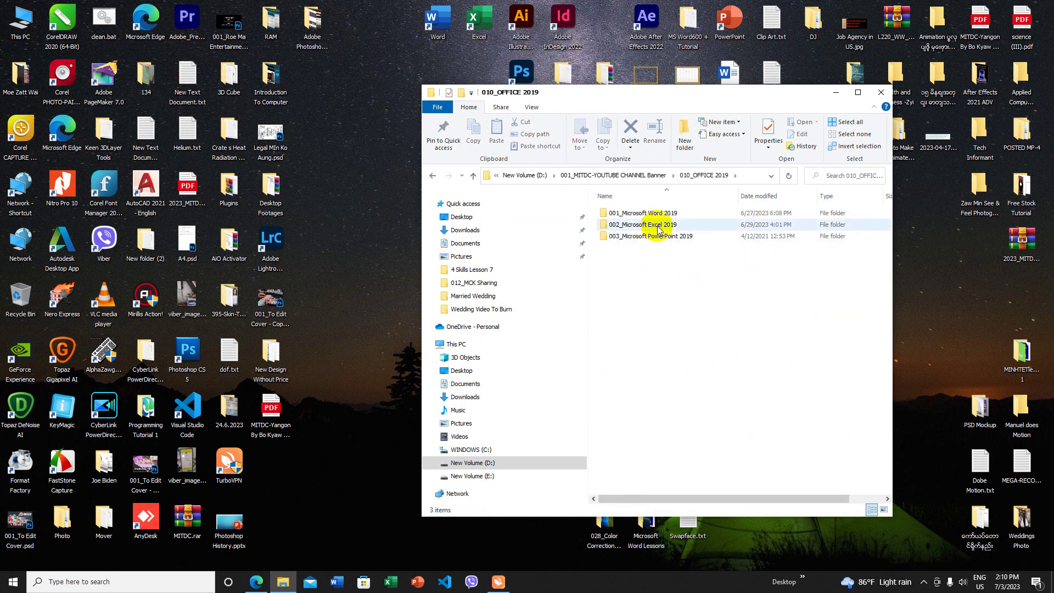
{"action": "double_click", "coordinate": [661, 214]}
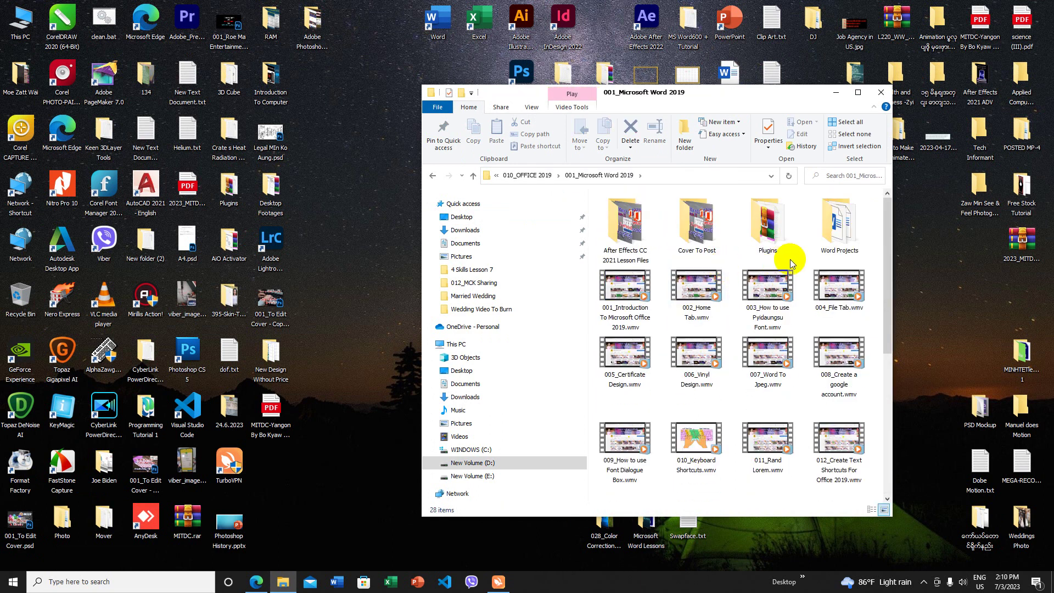
{"action": "double_click", "coordinate": [829, 236]}
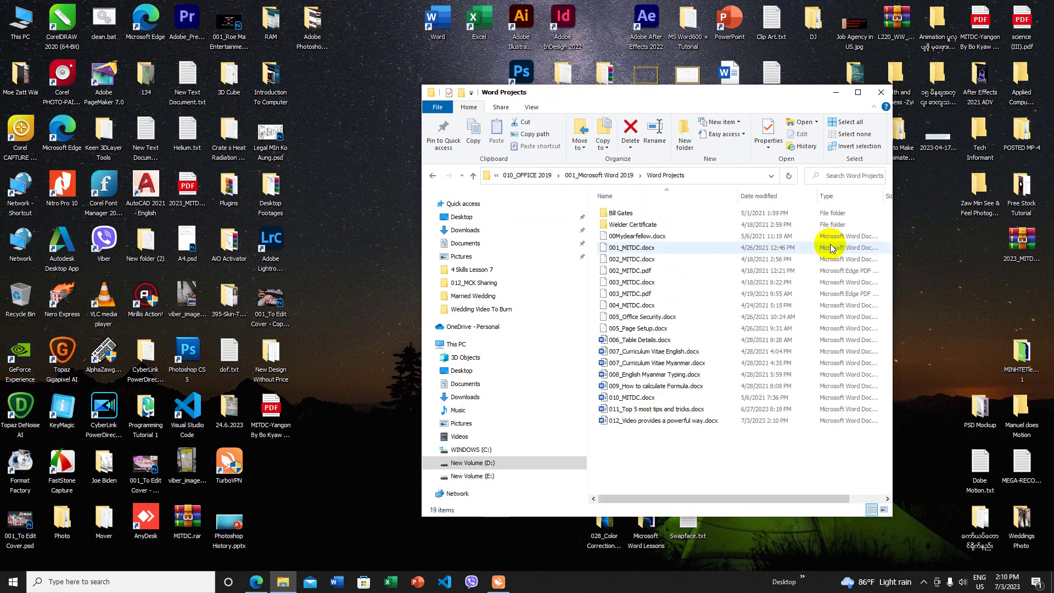
{"action": "double_click", "coordinate": [654, 420]}
{"action": "left_click", "coordinate": [546, 268]}
- After a wrong password attempt, reopen the file and unlock it with the correct document password
{"action": "type", "text": "123"}
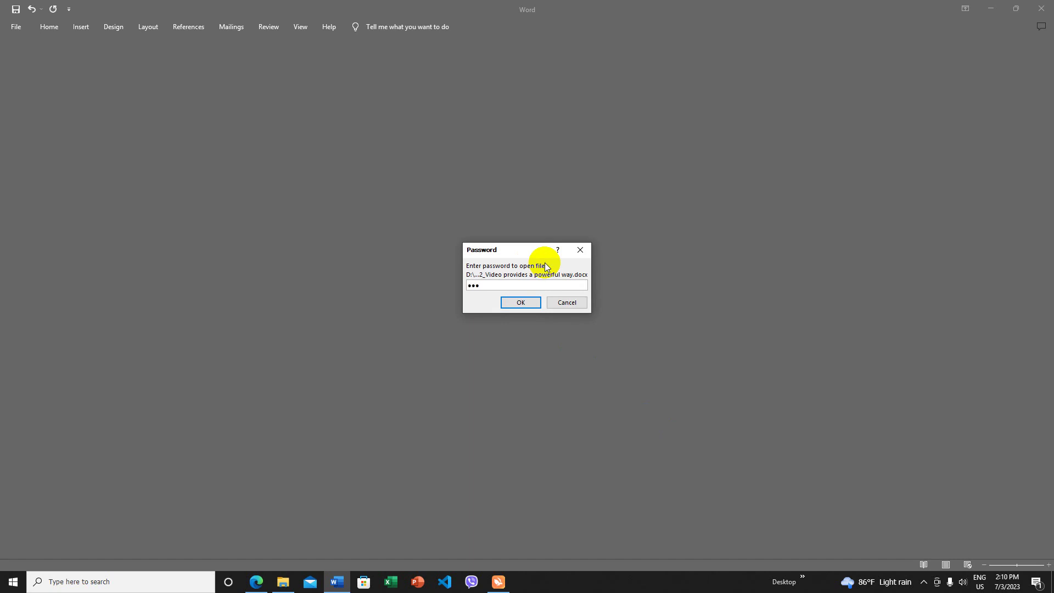
{"action": "left_click", "coordinate": [525, 302]}
{"action": "left_click", "coordinate": [520, 323]}
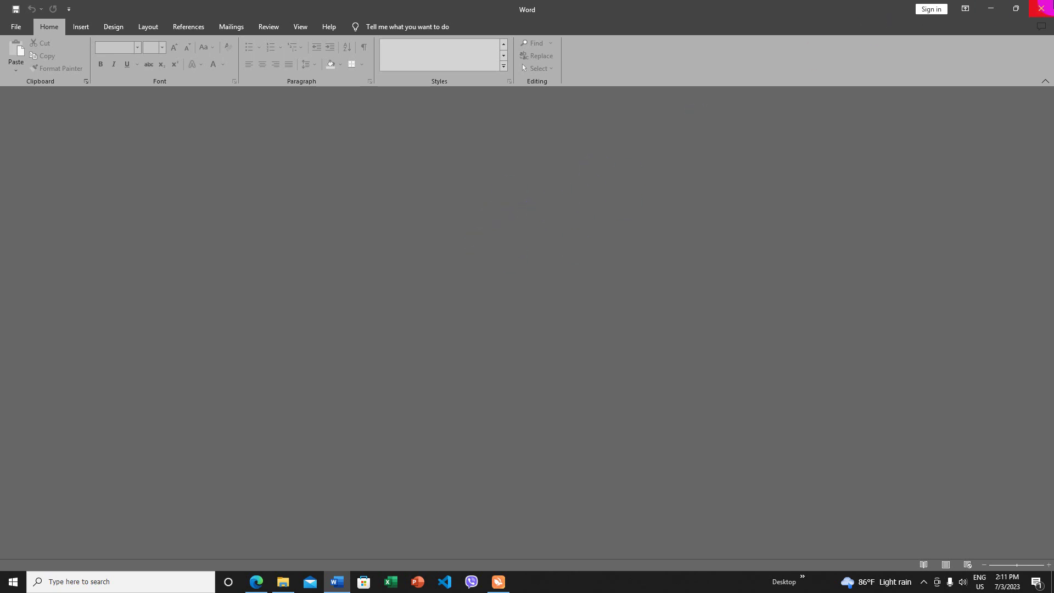
{"action": "left_click", "coordinate": [1042, 9]}
{"action": "double_click", "coordinate": [658, 421]}
{"action": "type", "text": "1234"}
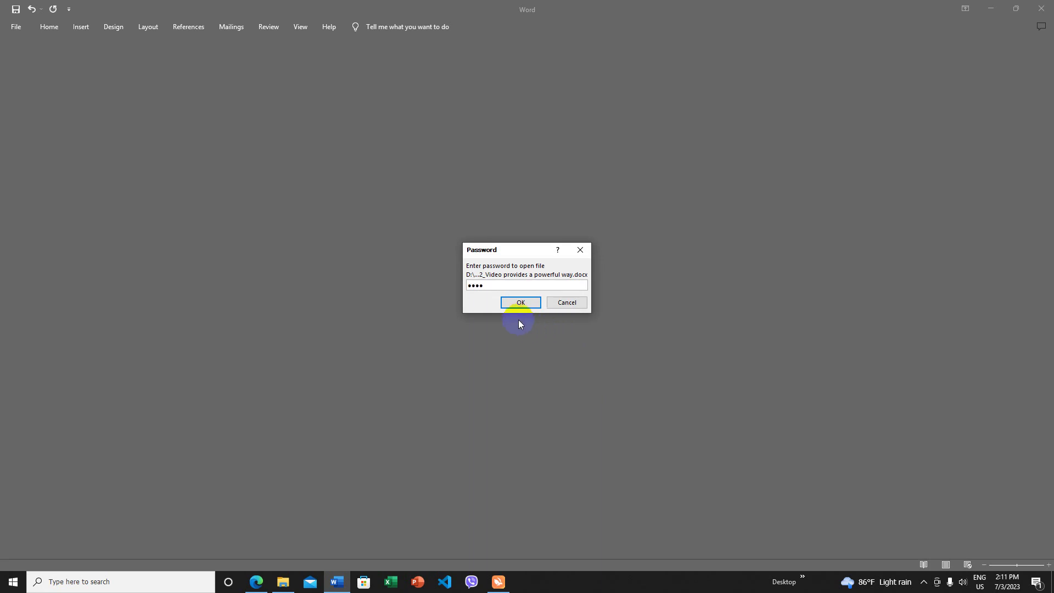
{"action": "left_click", "coordinate": [526, 303]}
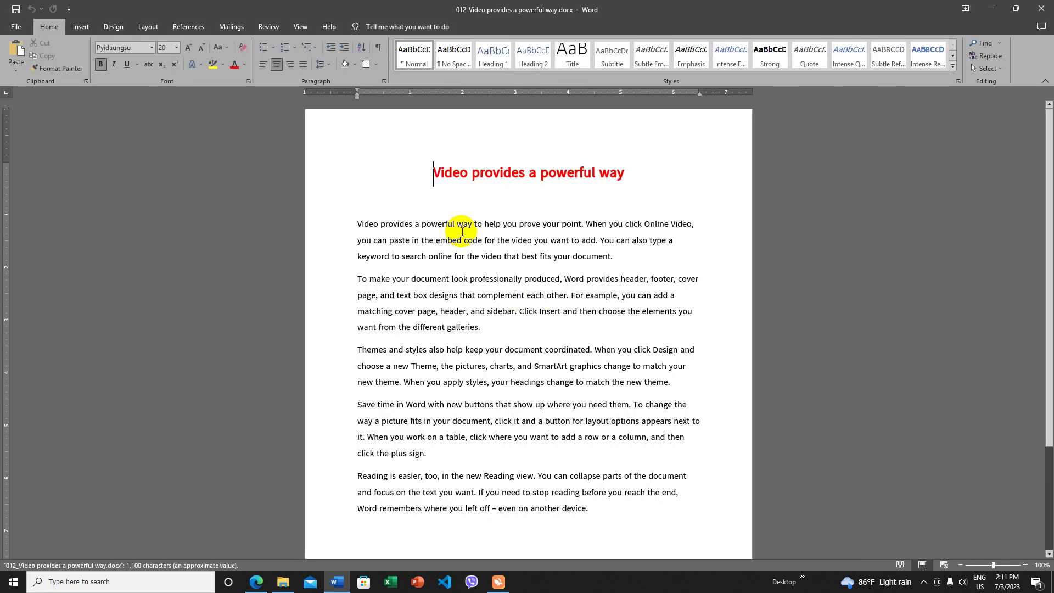